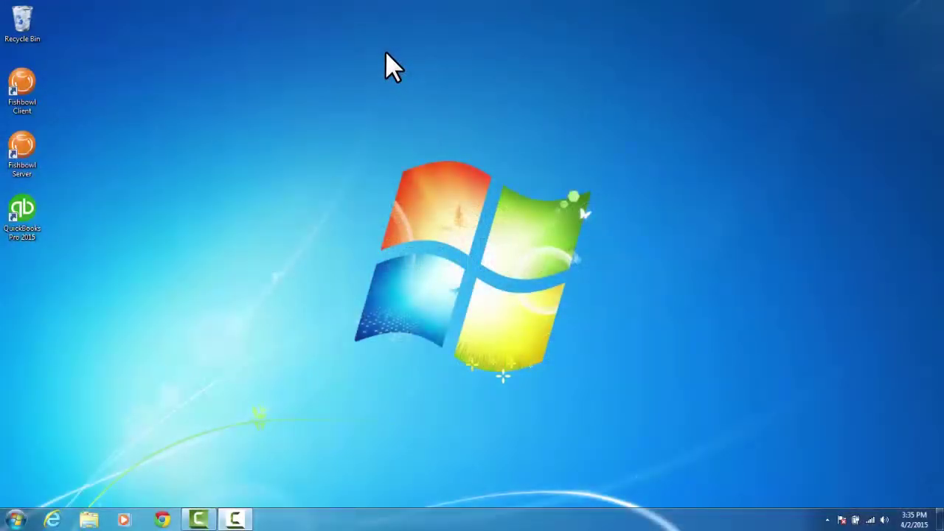
- Open Fishbowl's database\data folder from the Fishbowl Server shortcut's file location and create a desktop folder named Data
{"action": "right_click", "coordinate": [33, 140]}
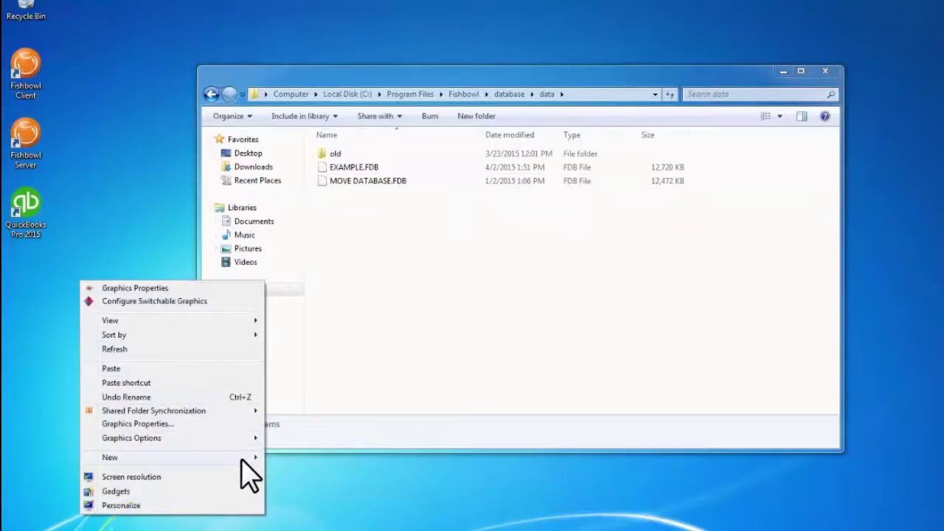
{"action": "mouse_move", "coordinate": [244, 459]}
{"action": "left_click", "coordinate": [354, 298]}
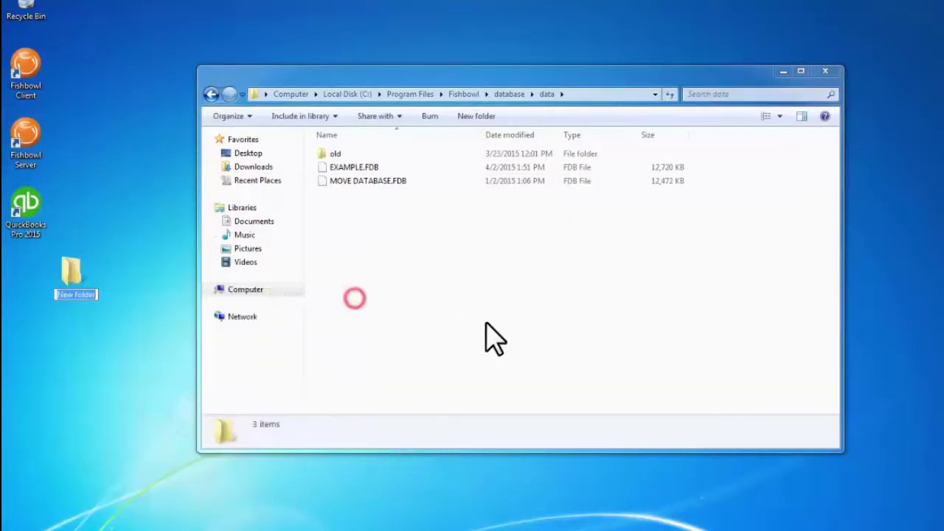
{"action": "type", "text": "Data"}
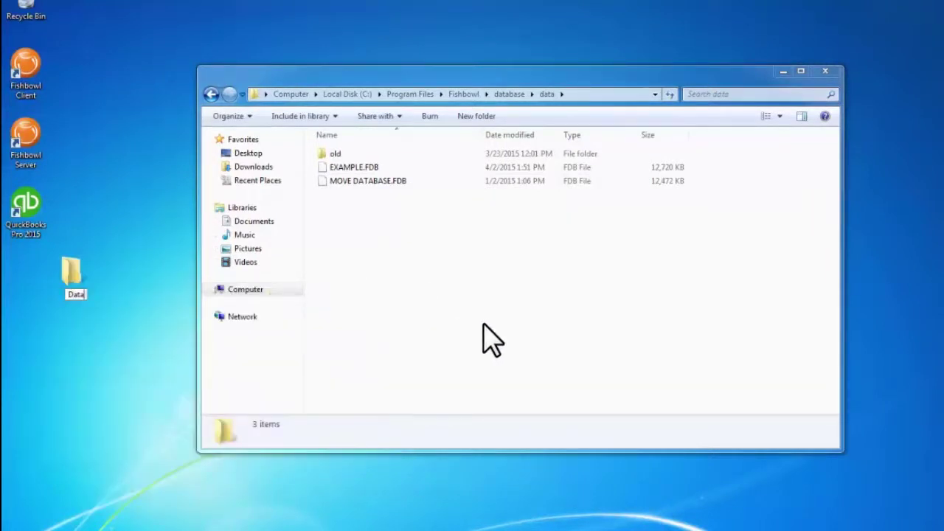
{"action": "key", "text": "Return"}
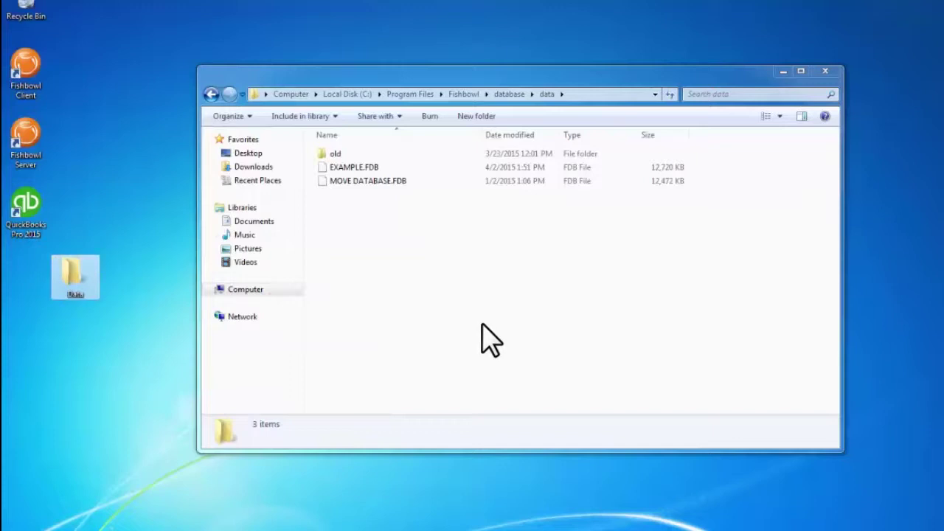
- Copy MOVE DATABASE.FDB from Fishbowl's database\data folder into the desktop Data folder
{"action": "right_click", "coordinate": [376, 184]}
{"action": "left_click", "coordinate": [413, 273]}
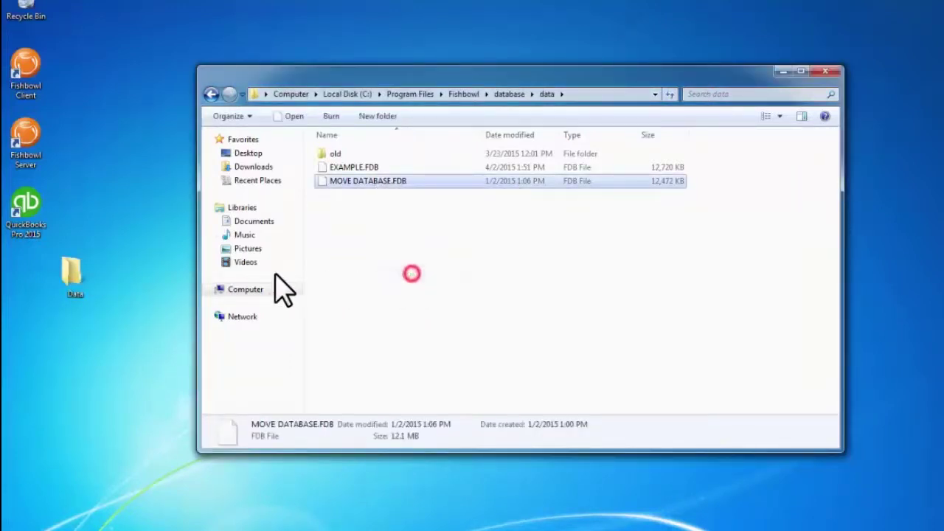
{"action": "right_click", "coordinate": [81, 279]}
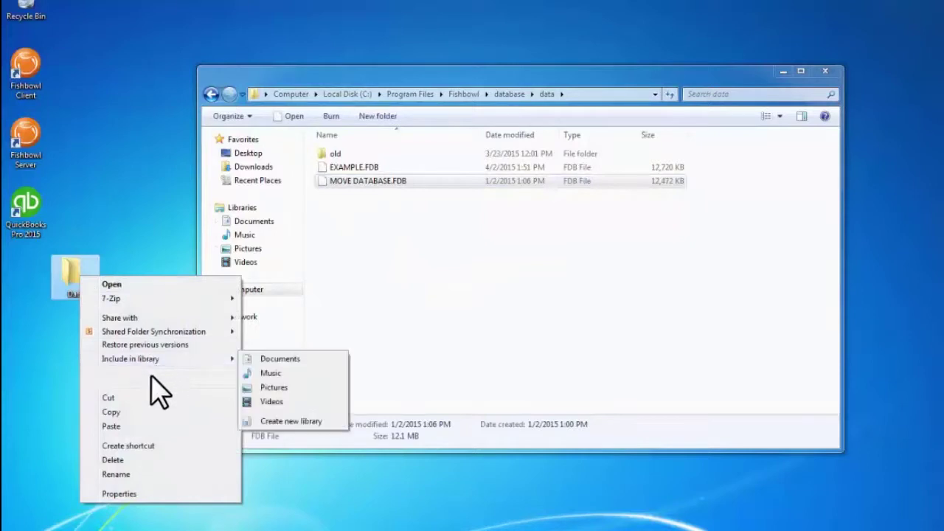
{"action": "left_click", "coordinate": [161, 428]}
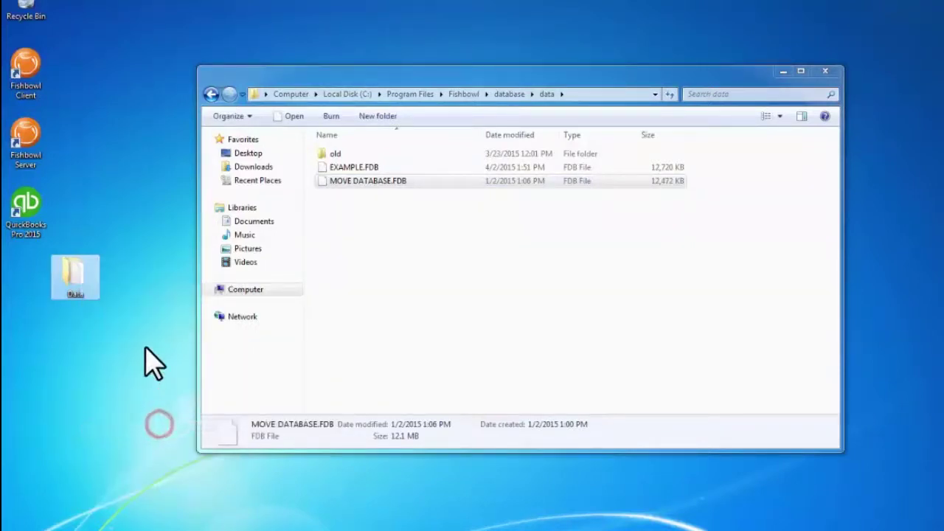
{"action": "left_click", "coordinate": [465, 95]}
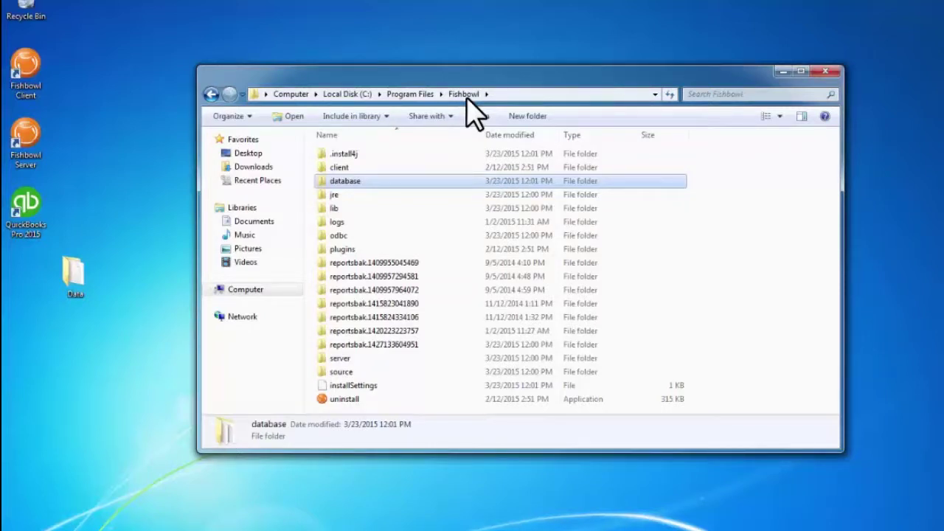
{"action": "double_click", "coordinate": [346, 360]}
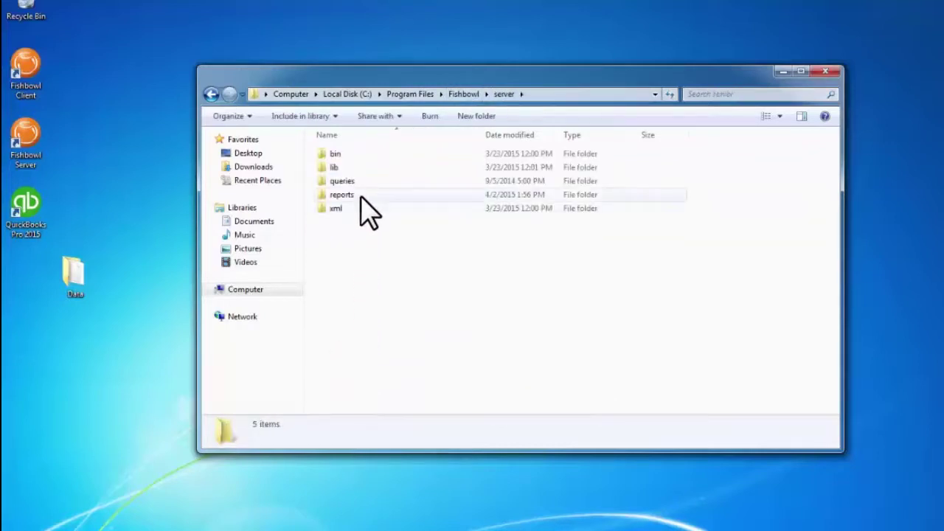
{"action": "double_click", "coordinate": [361, 197]}
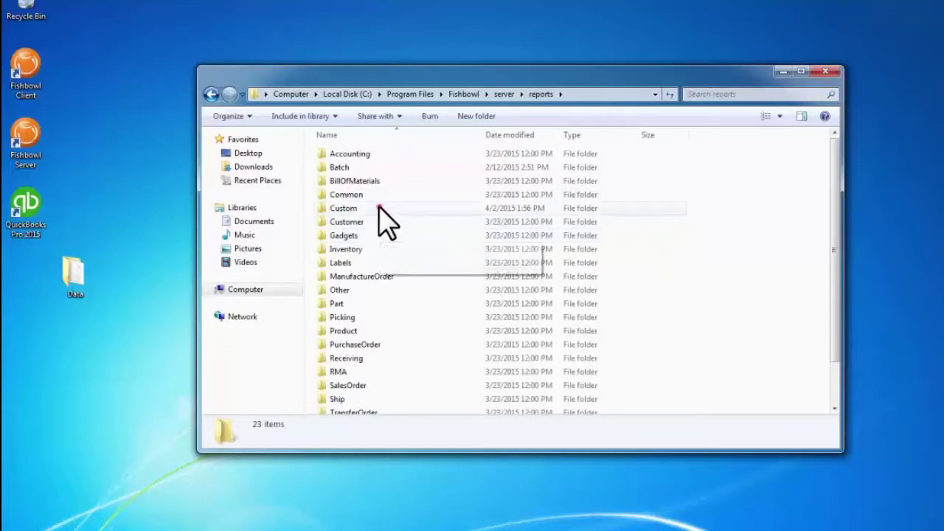
{"action": "left_click", "coordinate": [378, 208]}
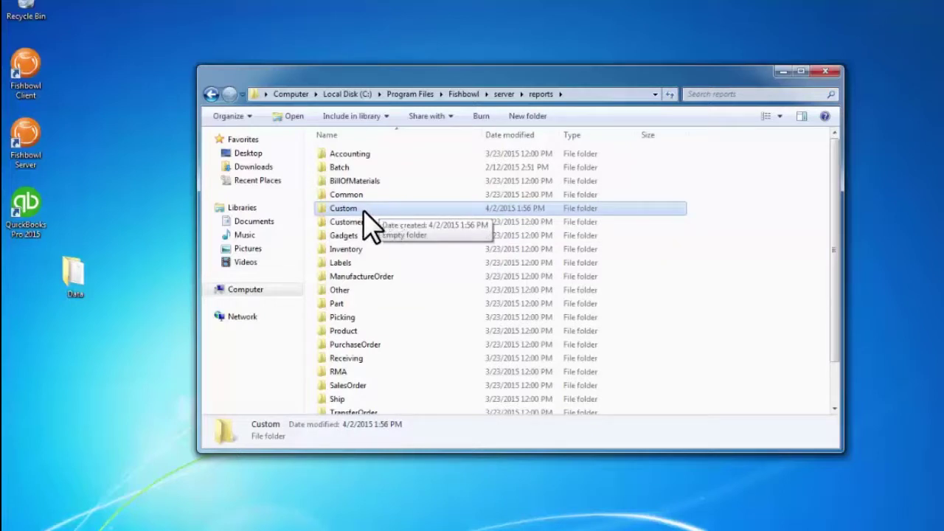
{"action": "right_click", "coordinate": [357, 211]}
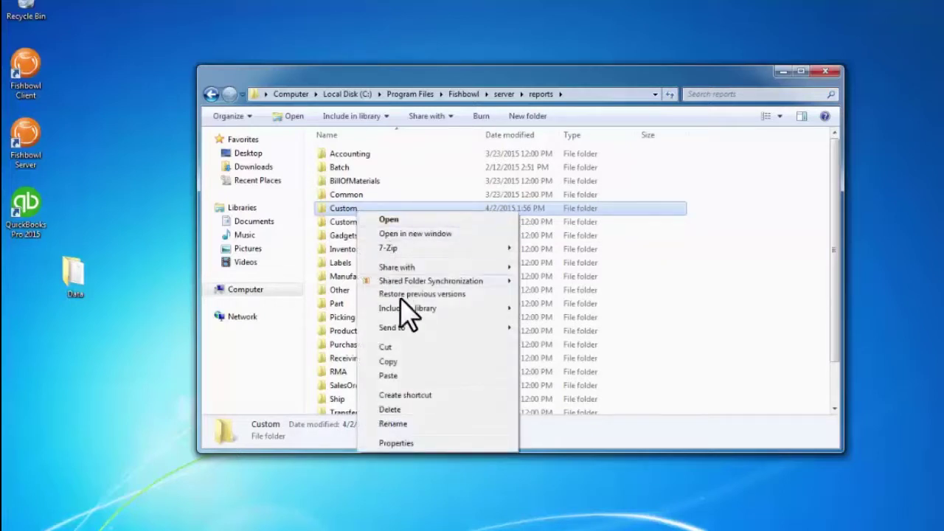
{"action": "left_click", "coordinate": [413, 362]}
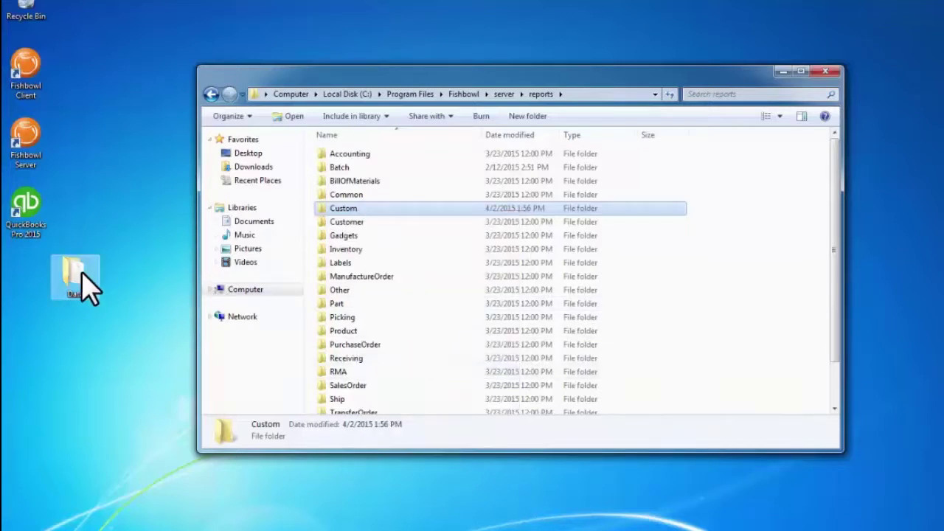
{"action": "right_click", "coordinate": [83, 284]}
{"action": "left_click", "coordinate": [152, 419]}
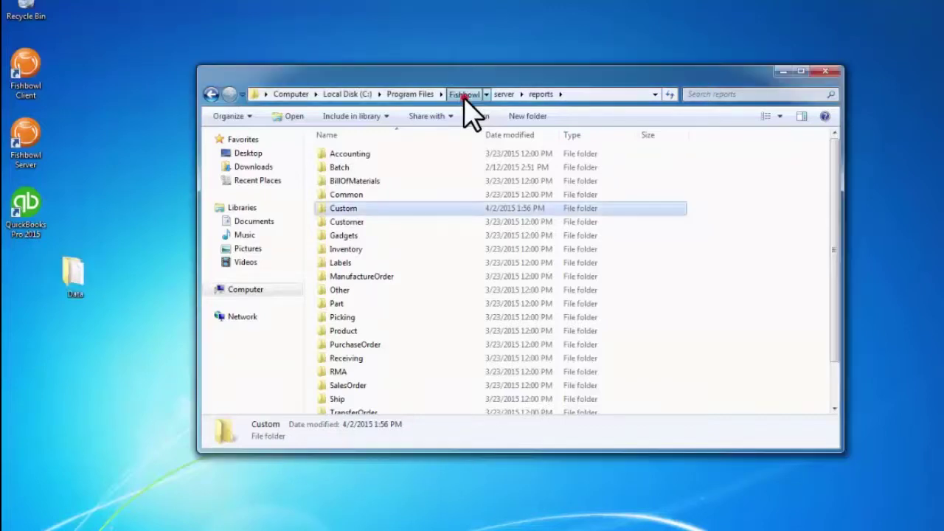
- Copy the images folder from Fishbowl's database folder into the desktop Data folder and check the Data folder's contents
{"action": "left_click", "coordinate": [463, 95]}
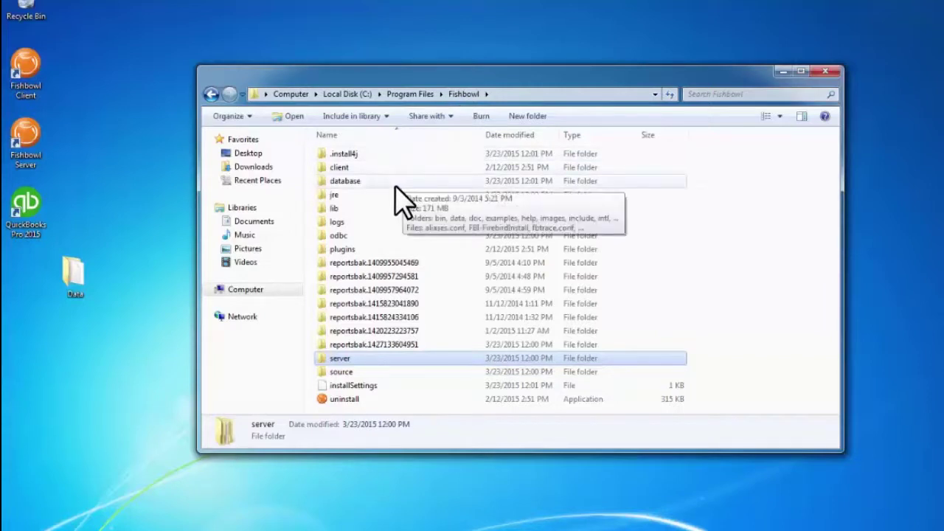
{"action": "double_click", "coordinate": [361, 182]}
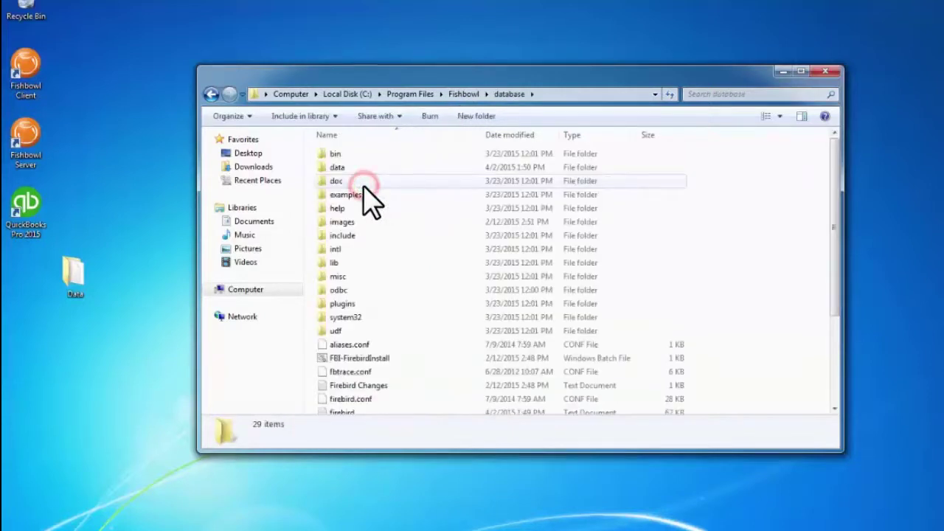
{"action": "left_click", "coordinate": [463, 95]}
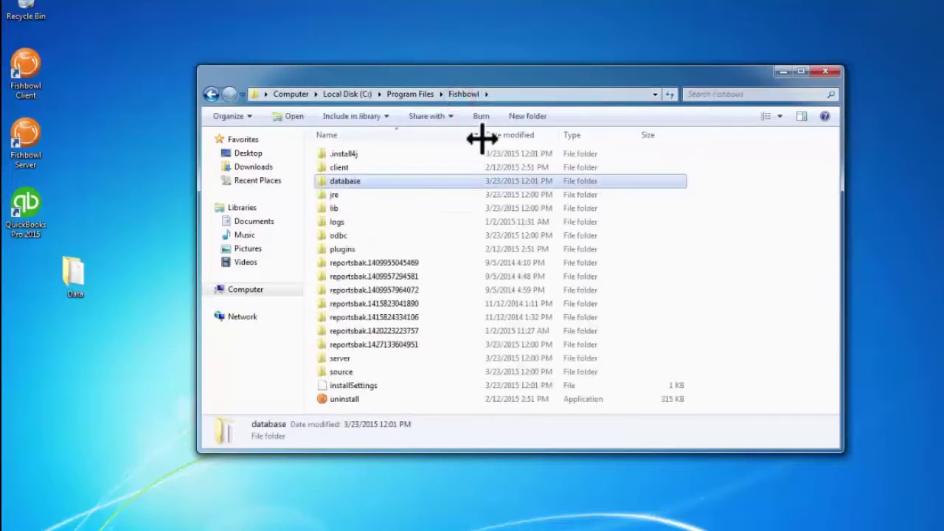
{"action": "double_click", "coordinate": [357, 182]}
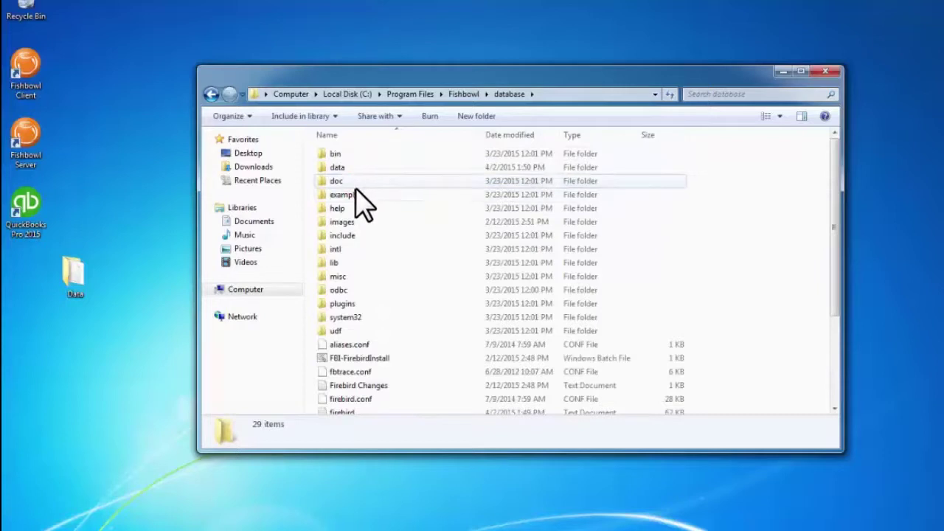
{"action": "right_click", "coordinate": [342, 230]}
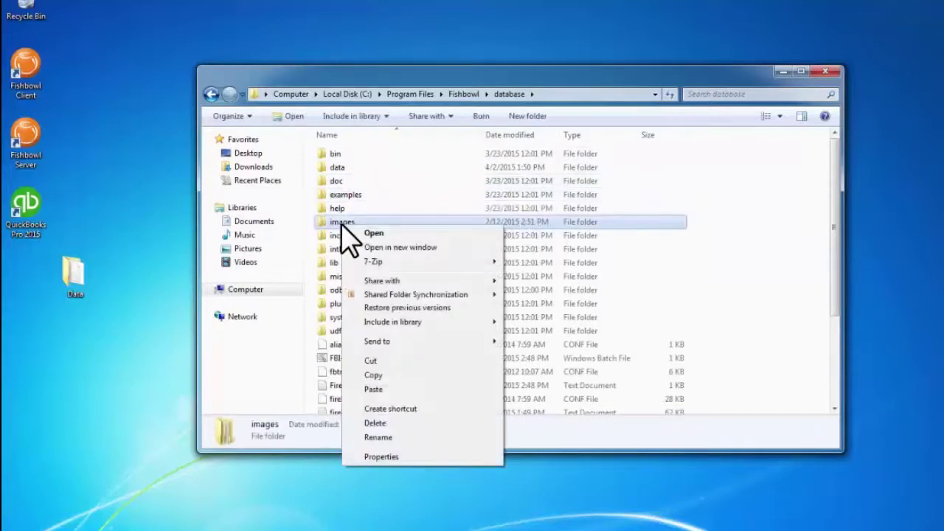
{"action": "left_click", "coordinate": [397, 375]}
{"action": "right_click", "coordinate": [73, 278]}
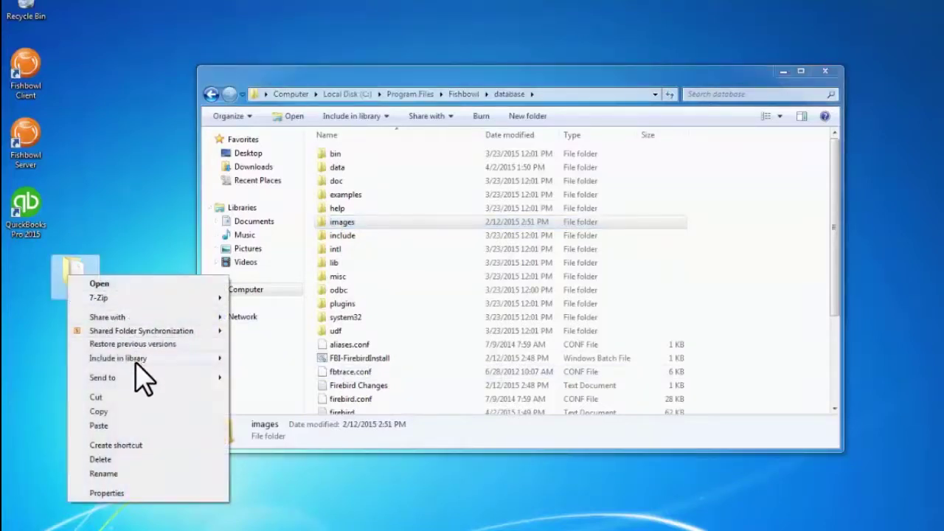
{"action": "left_click", "coordinate": [135, 425]}
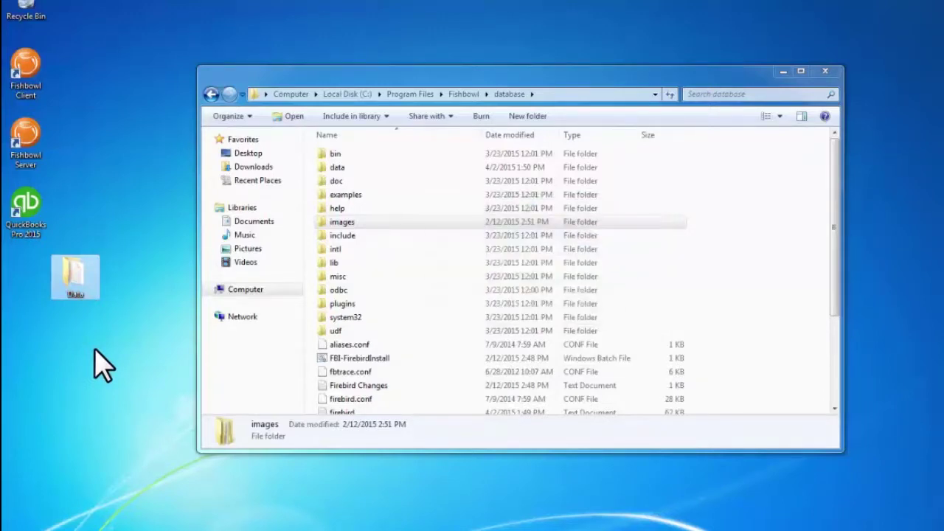
{"action": "double_click", "coordinate": [76, 277]}
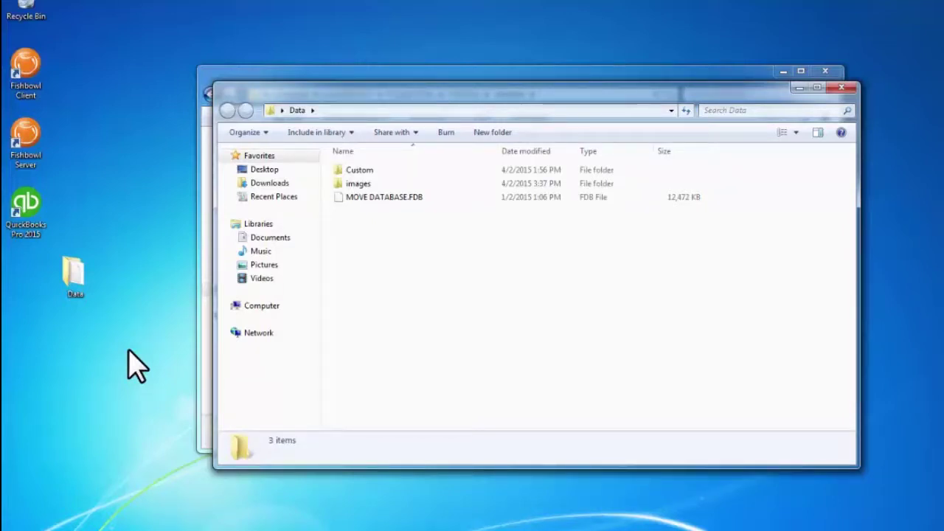
{"action": "left_click", "coordinate": [842, 88]}
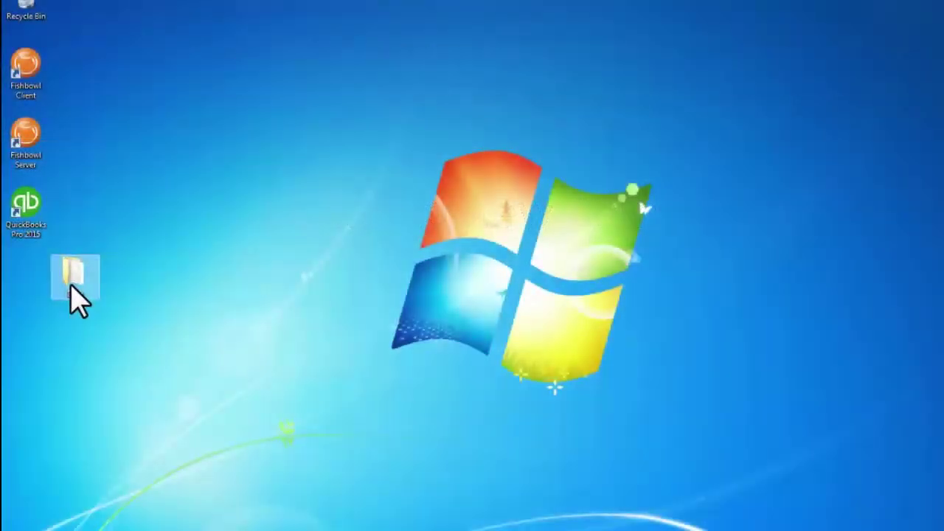
- Compress the desktop Data folder into a zip file and place the zip below the folder
{"action": "right_click", "coordinate": [71, 284]}
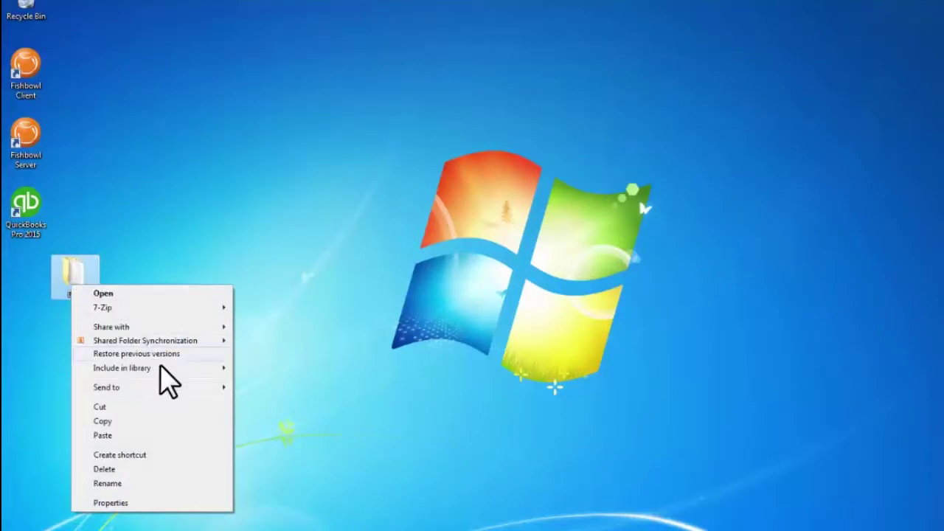
{"action": "mouse_move", "coordinate": [191, 387]}
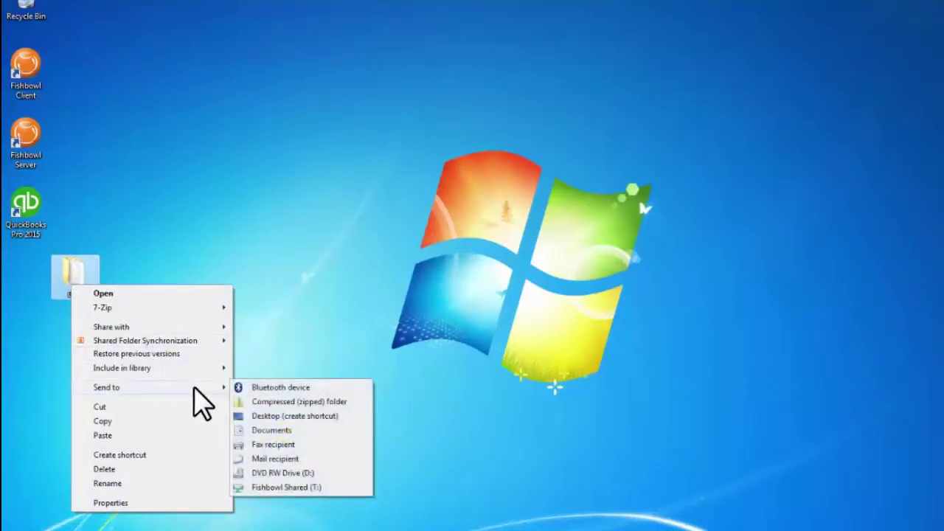
{"action": "left_click", "coordinate": [270, 402]}
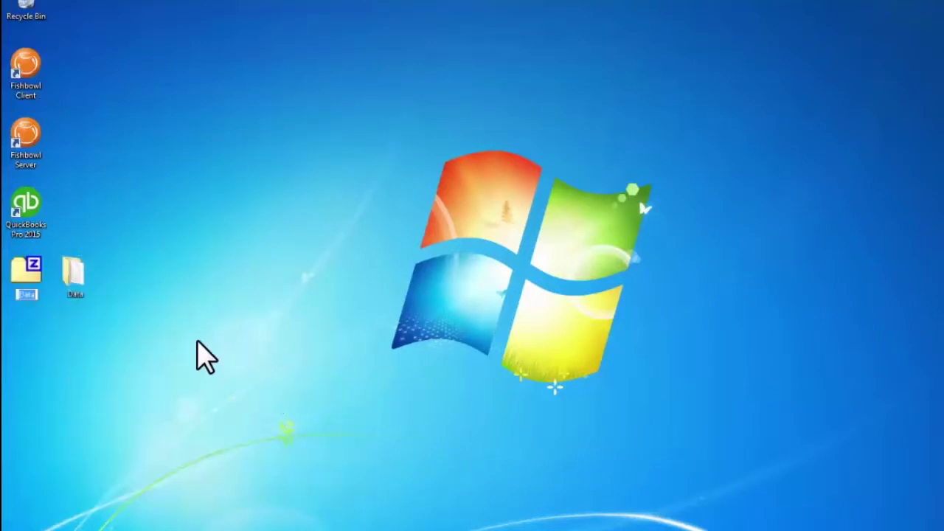
{"action": "left_click_drag", "start_coordinate": [28, 285], "coordinate": [75, 351]}
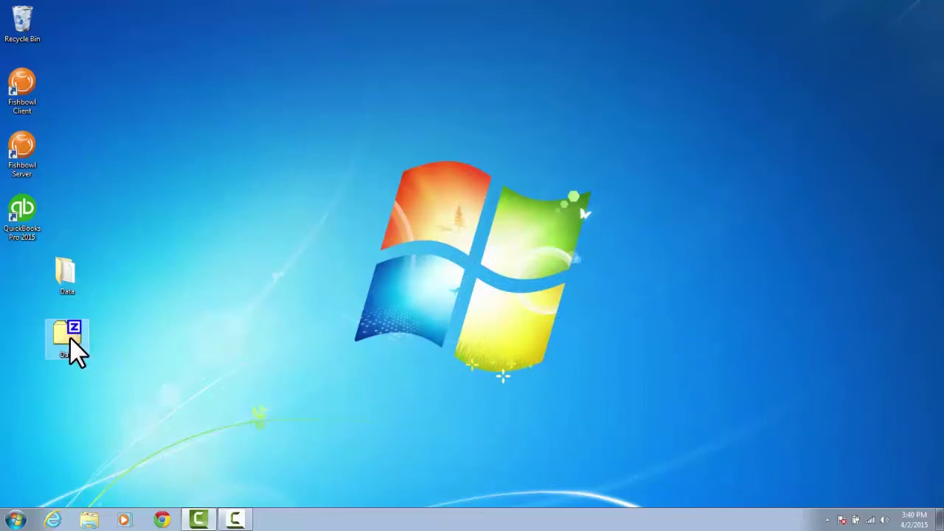
- Open the database\data folder in Fishbowl's installation directory, starting from the Fishbowl Server shortcut's file location
{"action": "left_click", "coordinate": [65, 274]}
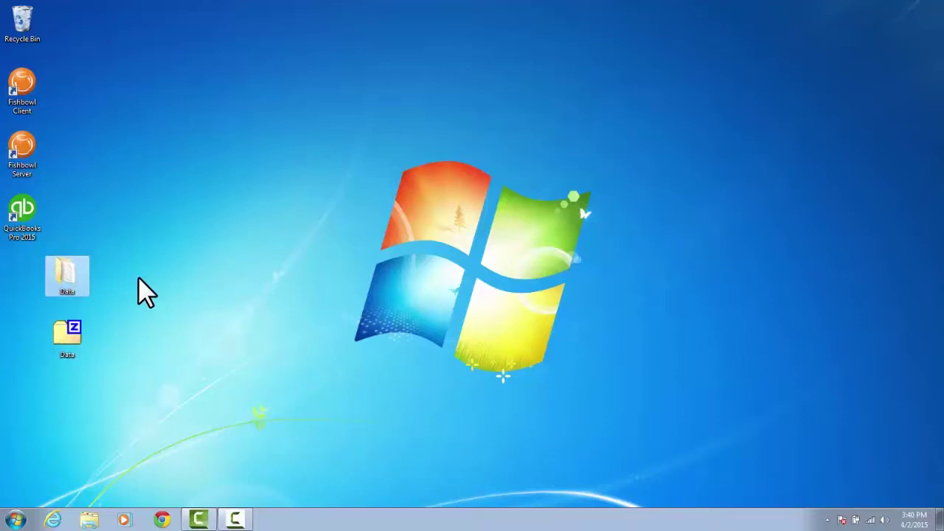
{"action": "right_click", "coordinate": [40, 155]}
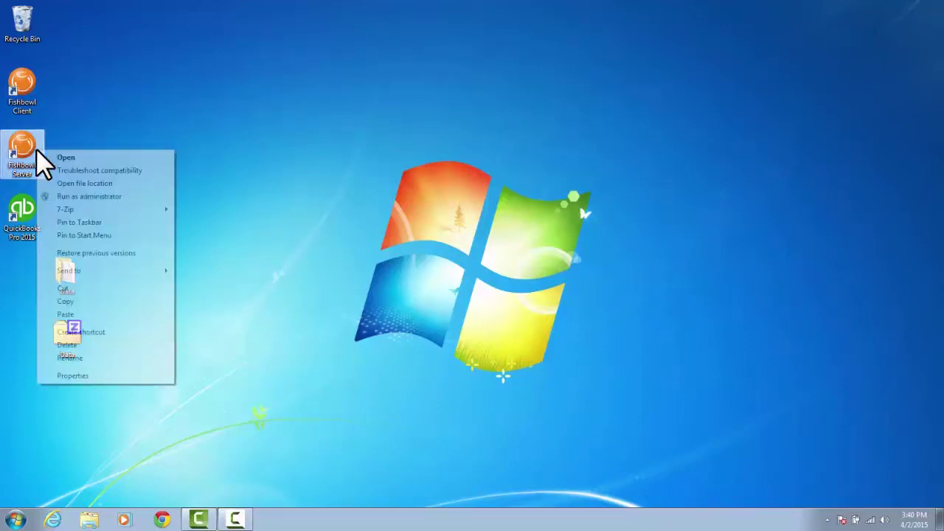
{"action": "left_click", "coordinate": [135, 183]}
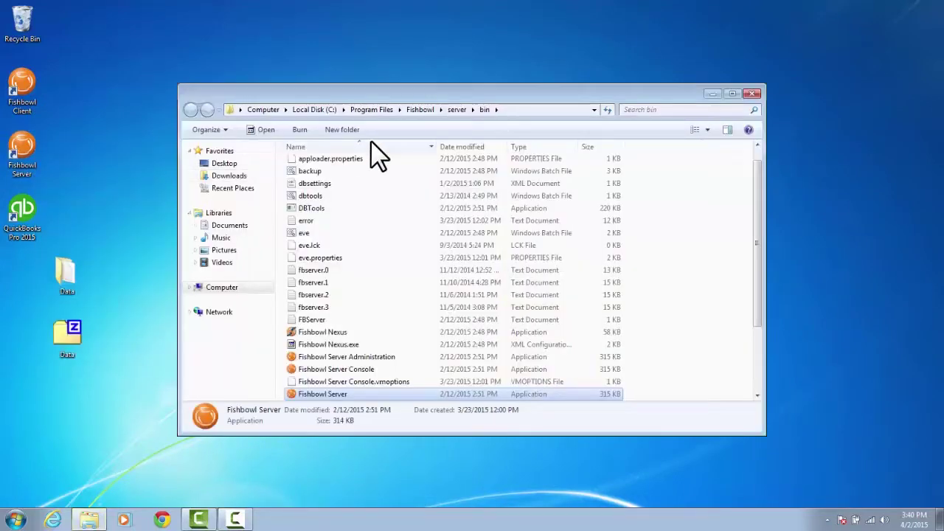
{"action": "left_click", "coordinate": [421, 109]}
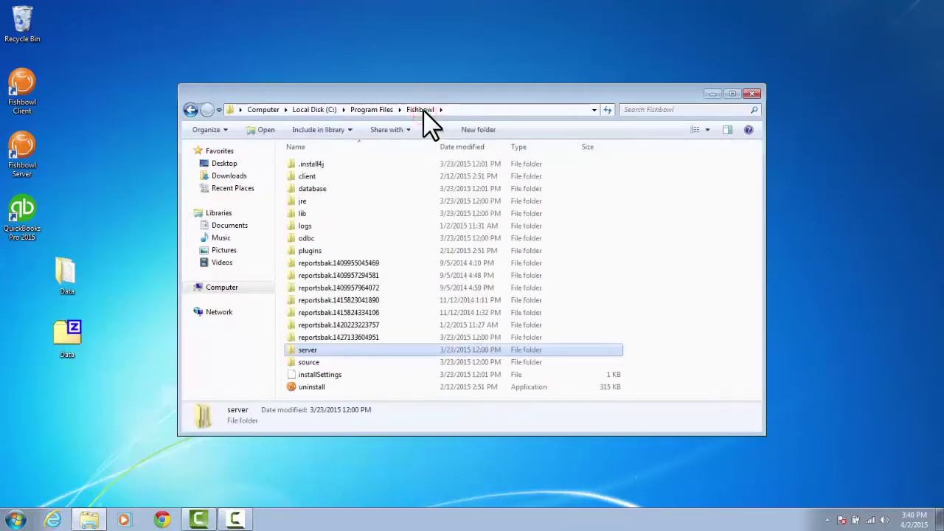
{"action": "double_click", "coordinate": [337, 189]}
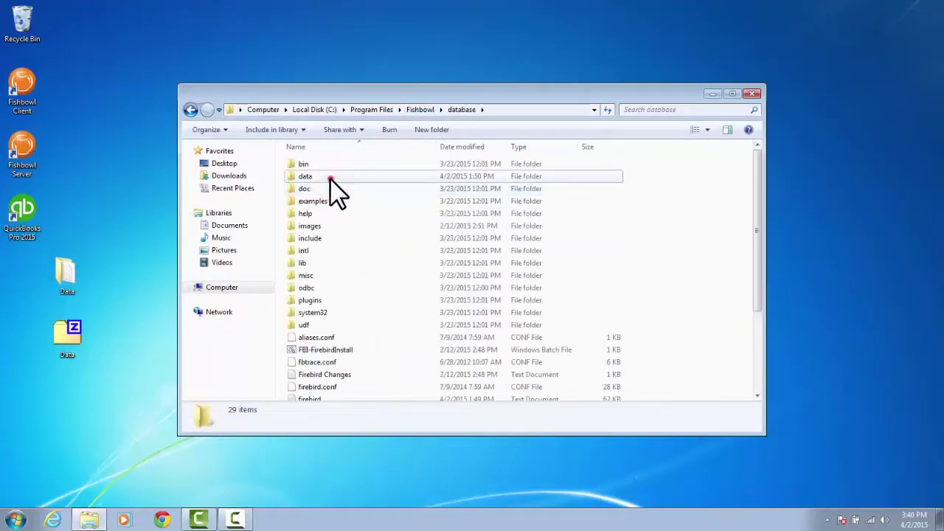
{"action": "double_click", "coordinate": [330, 178]}
- Copy MOVE DATABASE.FDB from the desktop Data folder and select the database file of that name in Fishbowl's database\data folder
{"action": "double_click", "coordinate": [81, 278]}
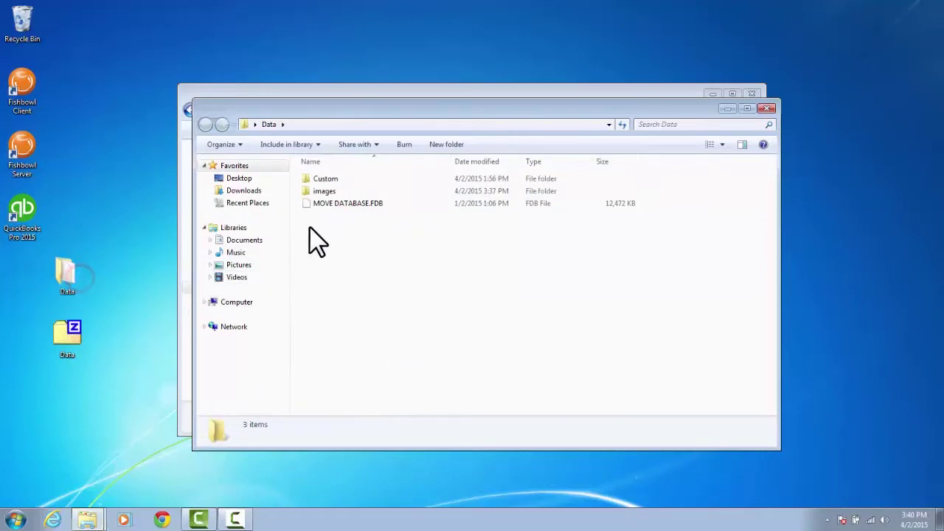
{"action": "left_click_drag", "start_coordinate": [413, 109], "coordinate": [487, 255]}
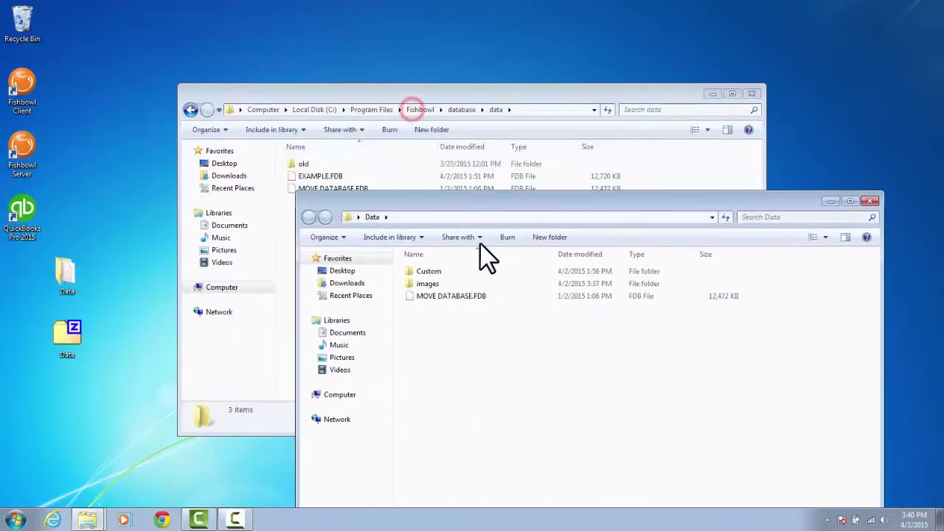
{"action": "right_click", "coordinate": [457, 296]}
{"action": "left_click", "coordinate": [522, 396]}
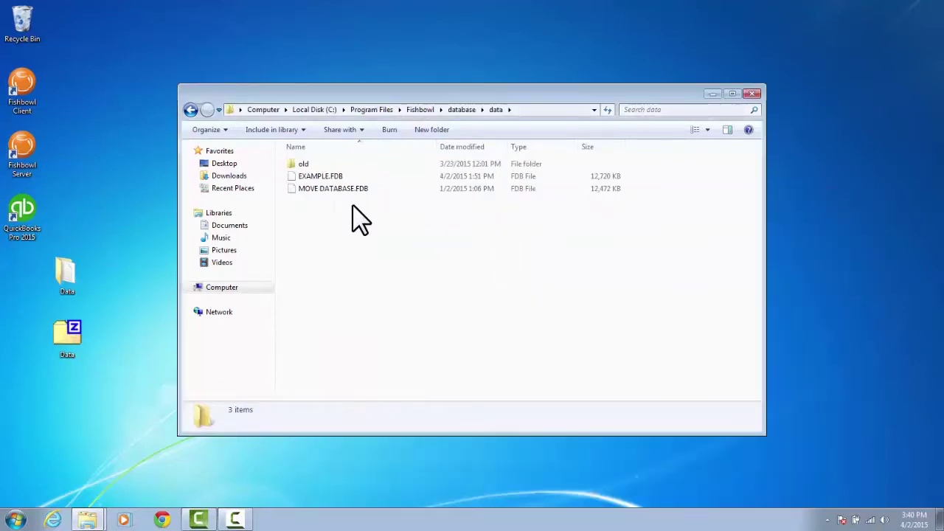
{"action": "right_click", "coordinate": [325, 210]}
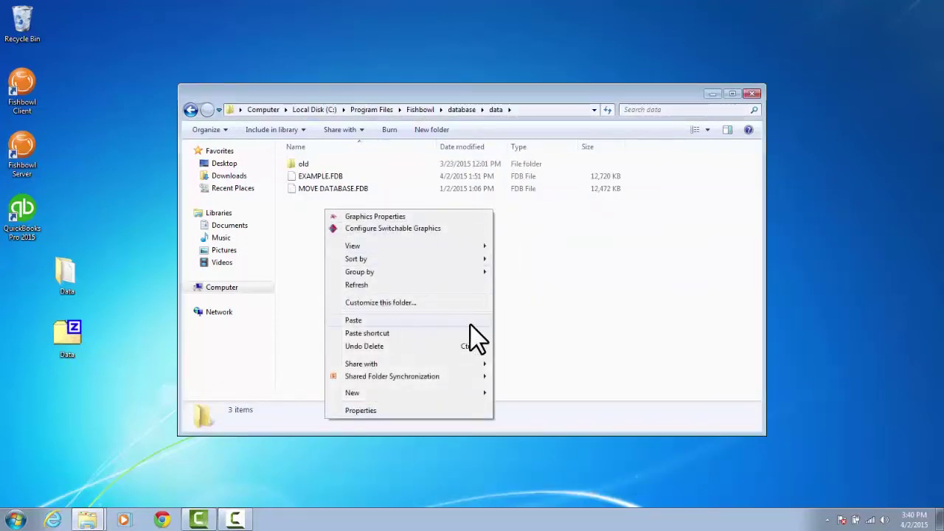
{"action": "left_click", "coordinate": [347, 189]}
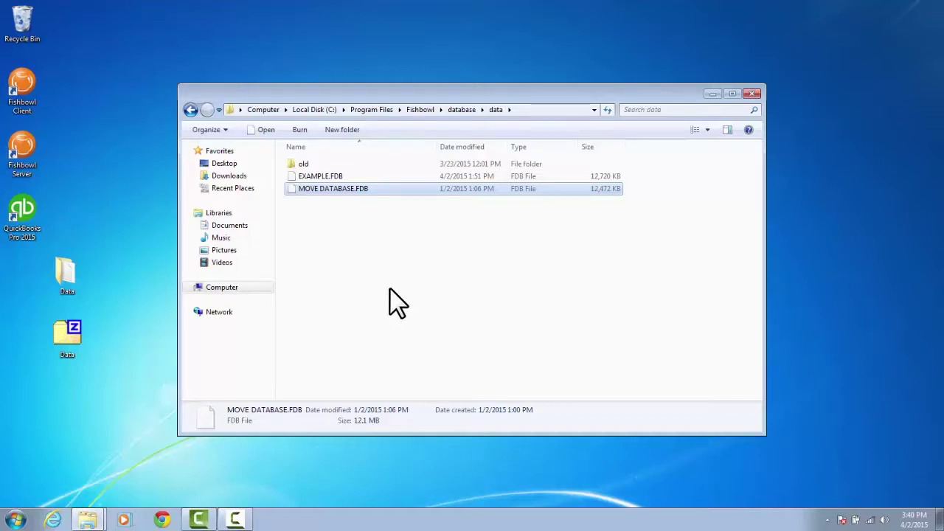
- Switch to the running Fishbowl Server and open its server administration options
{"action": "left_click", "coordinate": [827, 520]}
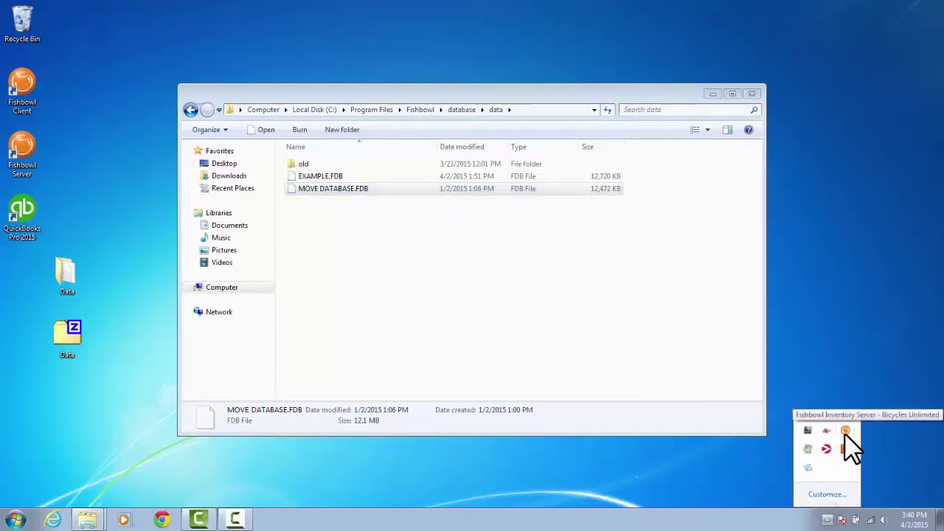
{"action": "double_click", "coordinate": [845, 432]}
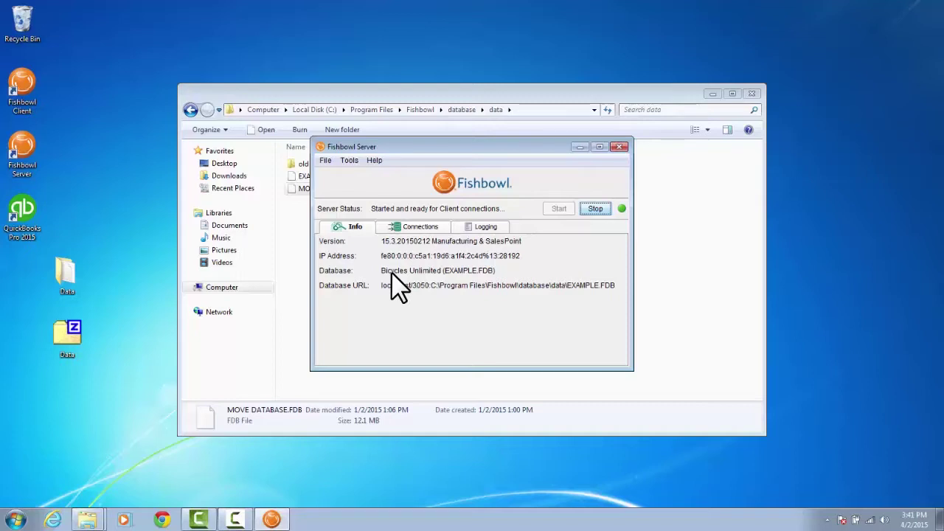
{"action": "left_click", "coordinate": [349, 161]}
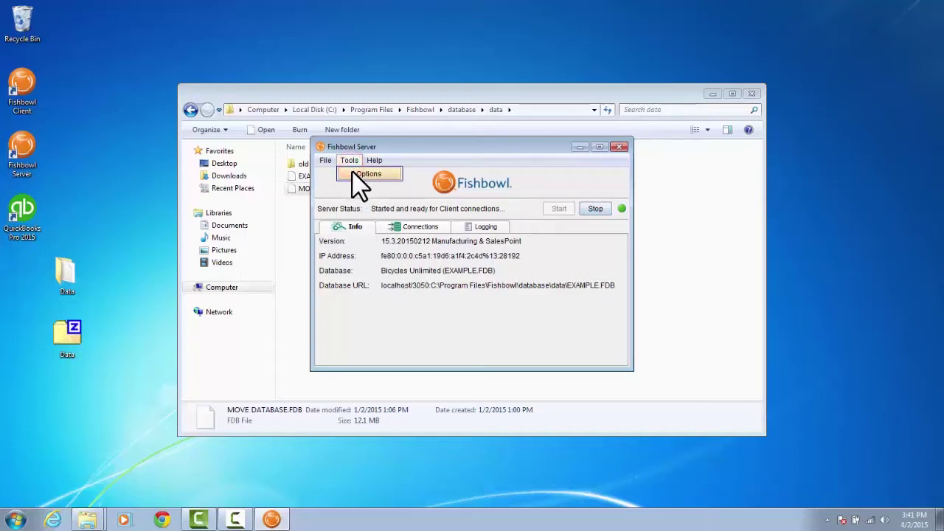
{"action": "left_click", "coordinate": [361, 174]}
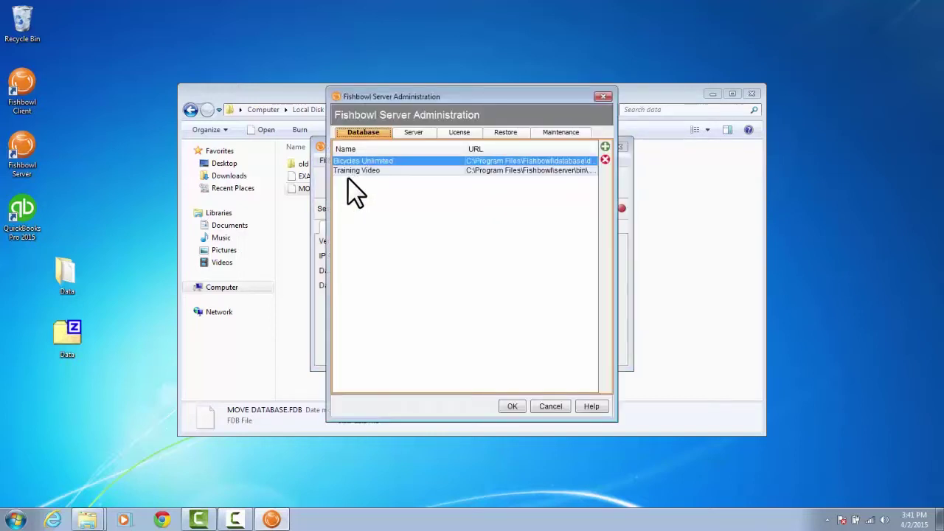
- Add a connection to the existing database MOVE DATABASE.FDB from Fishbowl's database\data folder
{"action": "left_click", "coordinate": [606, 147]}
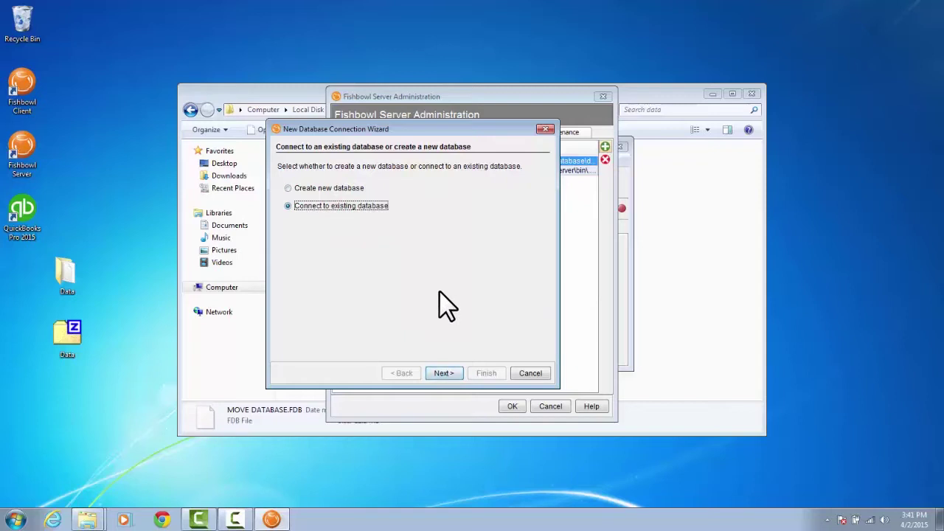
{"action": "left_click", "coordinate": [441, 373]}
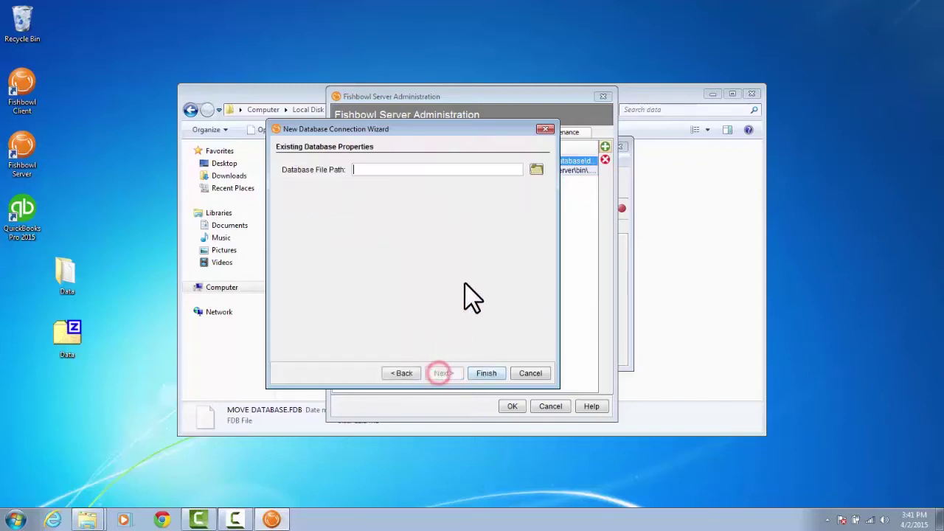
{"action": "left_click", "coordinate": [535, 172]}
{"action": "left_click", "coordinate": [308, 197]}
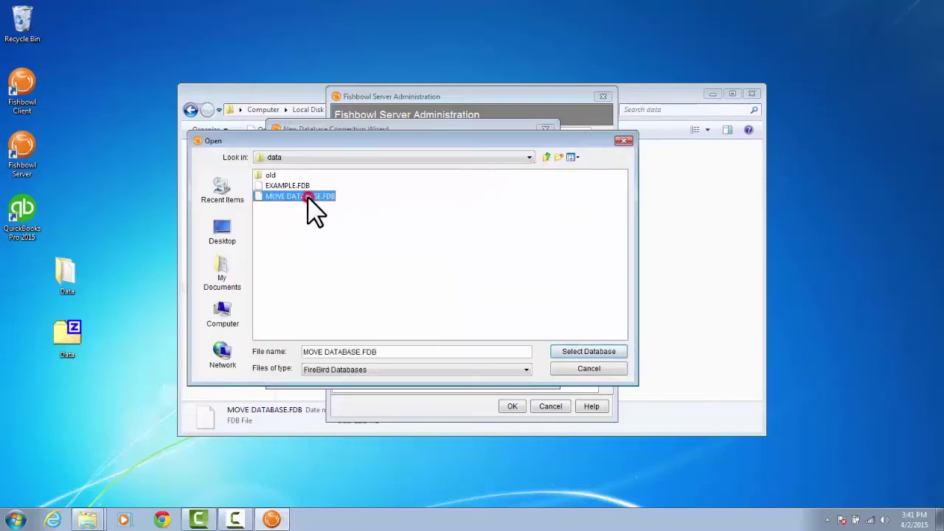
{"action": "left_click", "coordinate": [572, 352]}
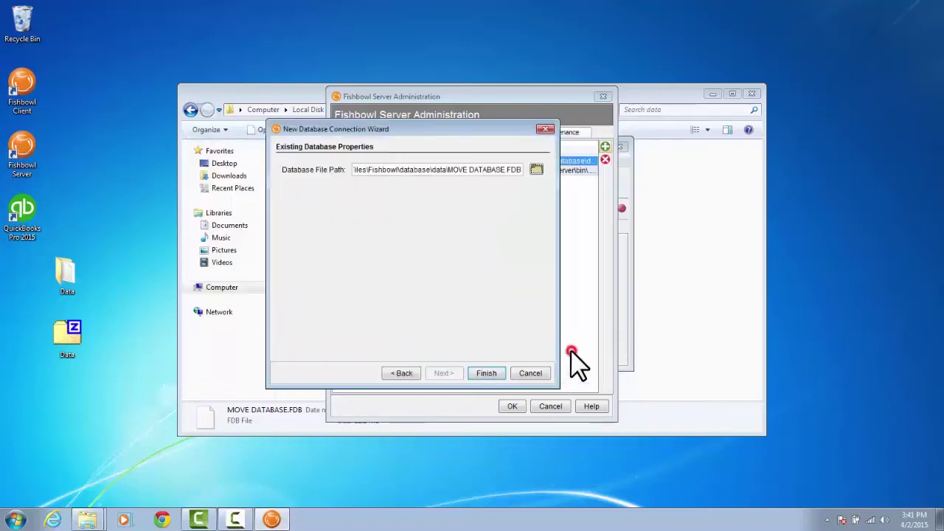
{"action": "left_click", "coordinate": [486, 373]}
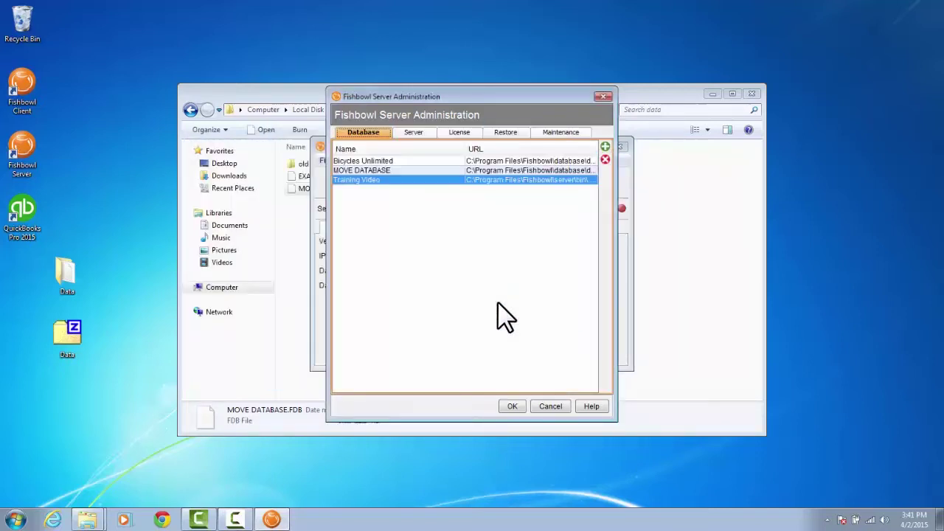
- Make MOVE DATABASE the server's active database and start the Fishbowl Server
{"action": "left_click", "coordinate": [378, 169]}
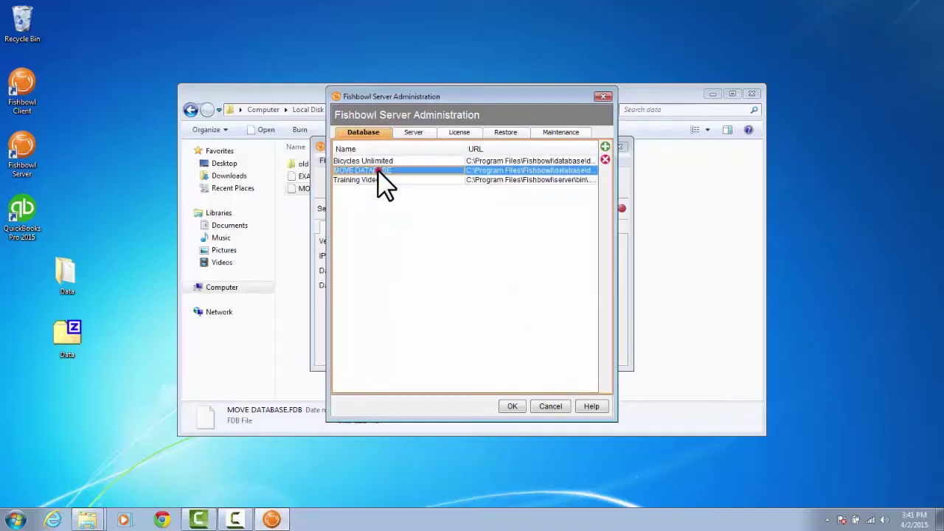
{"action": "left_click", "coordinate": [515, 406]}
{"action": "left_click", "coordinate": [482, 271]}
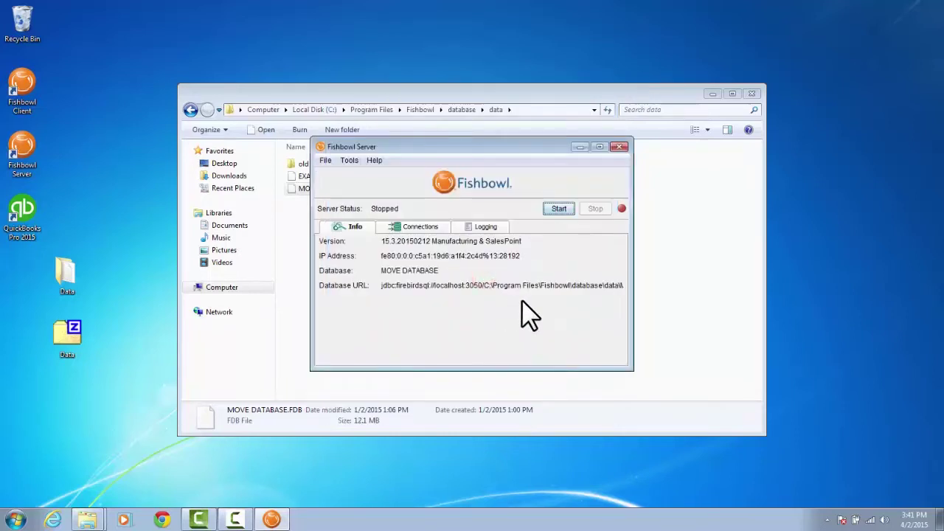
{"action": "left_click", "coordinate": [562, 209]}
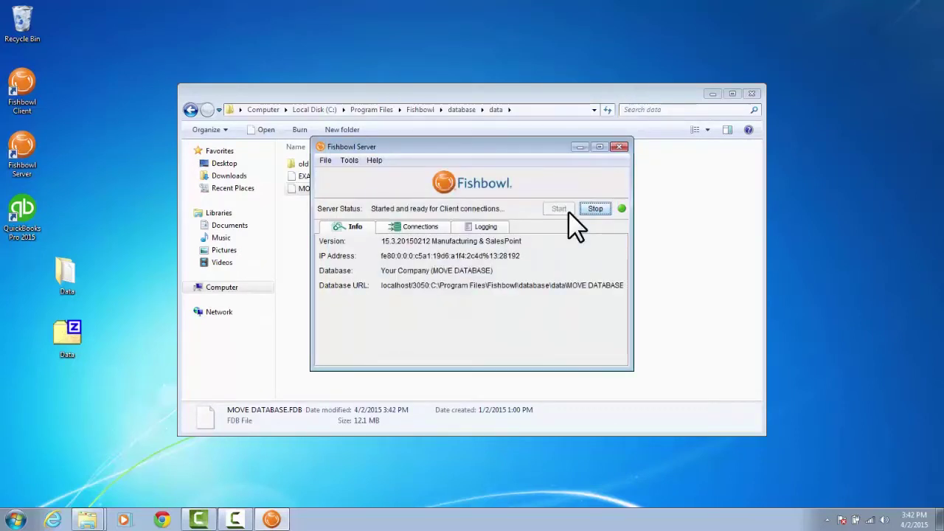